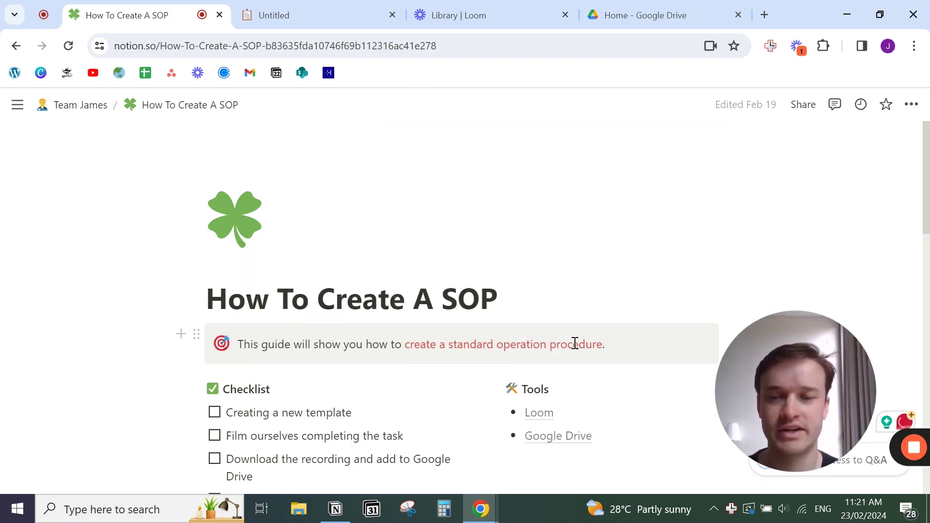
Step: Check off 'Creating a new template' on the SOP guide checklist
scroll(576, 346, "down", 2)
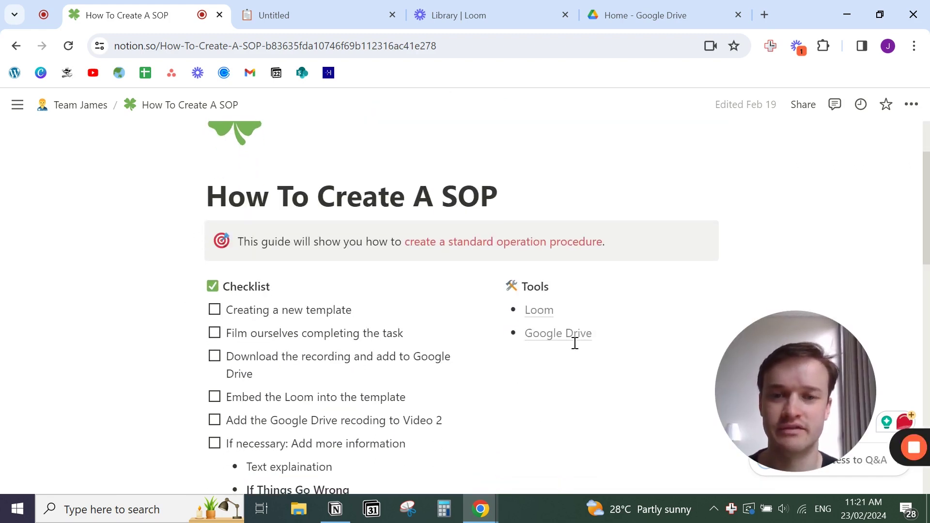
scroll(575, 343, "down", 1)
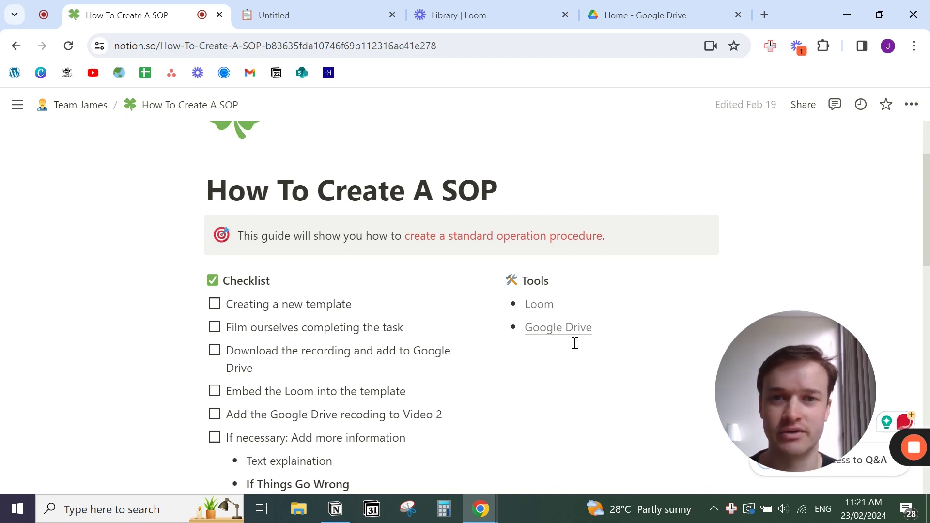
left_click(214, 304)
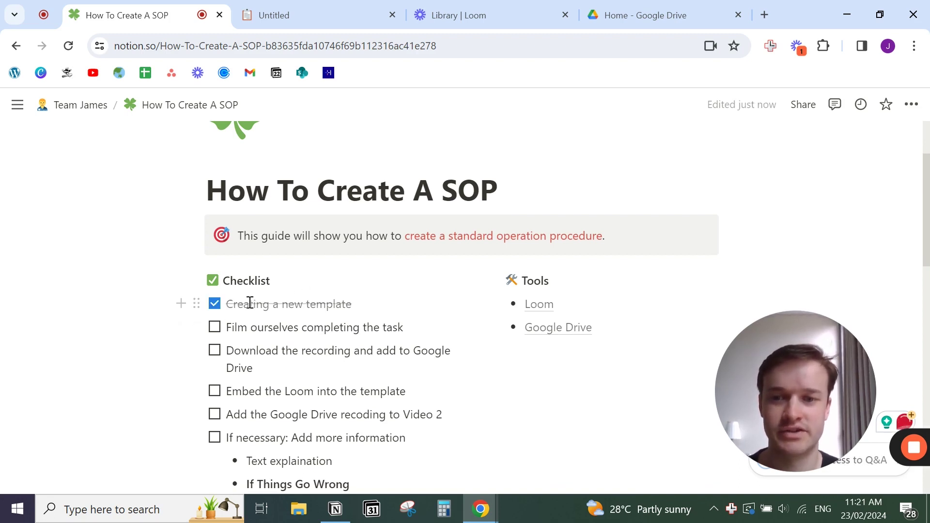
Step: Review the new Untitled SOP template page: checklist, tools, video and text sections
left_click(290, 15)
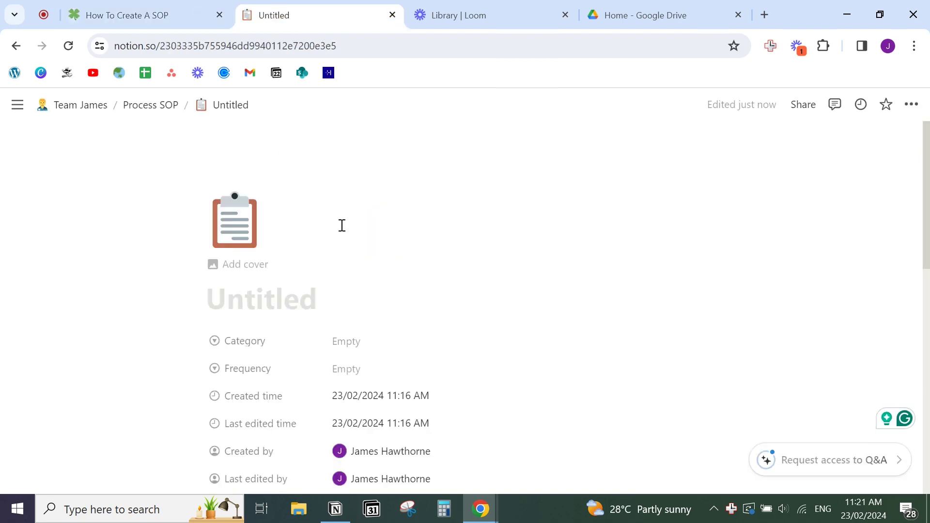
scroll(342, 225, "down", 1)
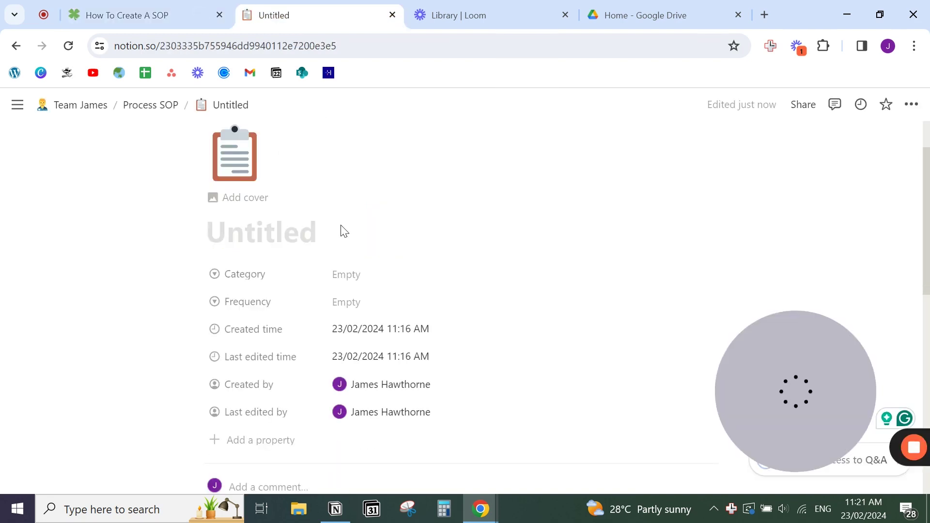
scroll(344, 231, "down", 1)
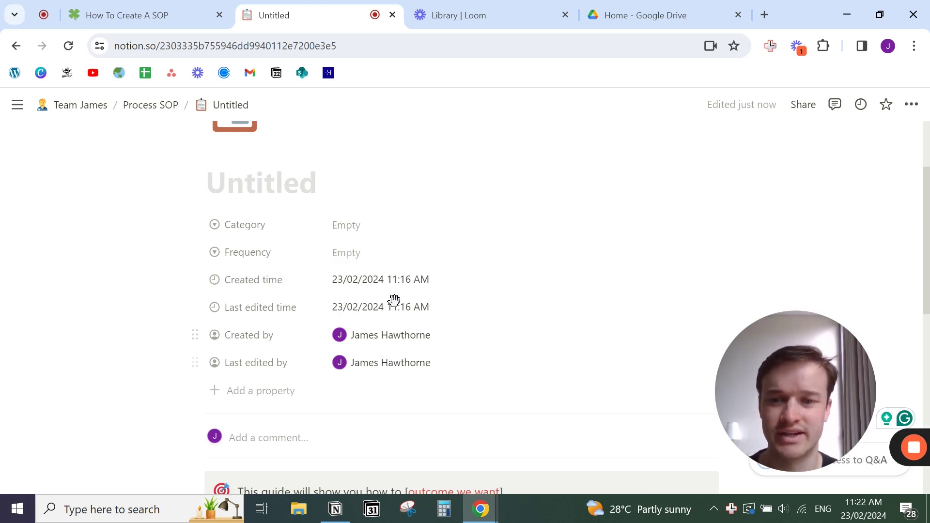
scroll(386, 308, "down", 4)
scroll(389, 312, "down", 1)
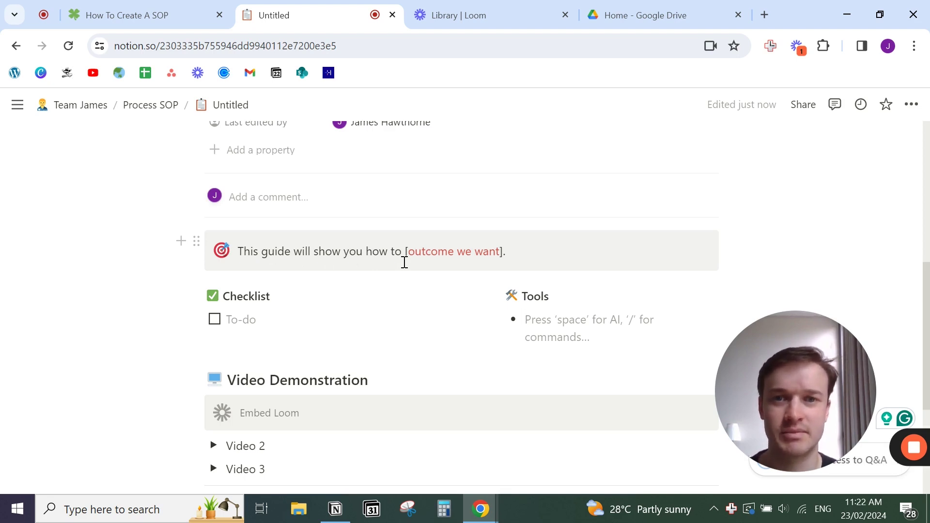
scroll(403, 261, "down", 1)
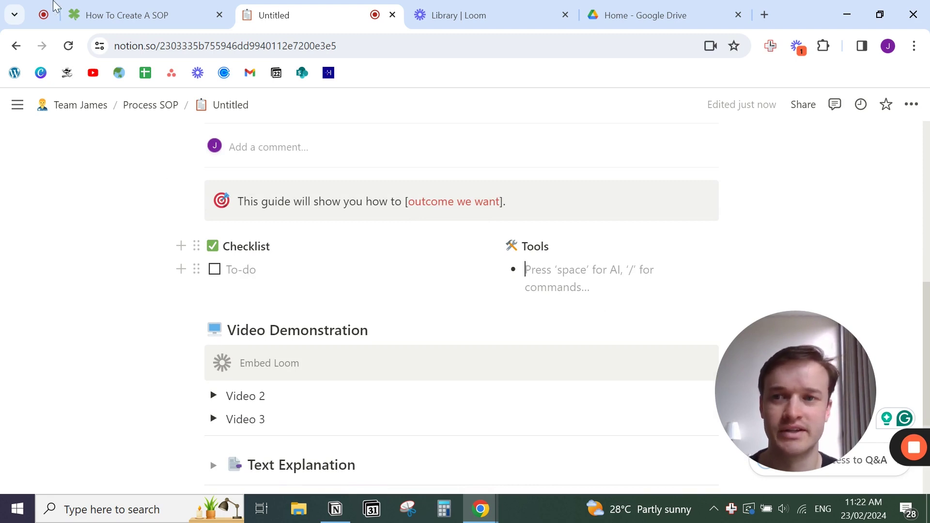
Step: Compare the How To Create A SOP guide with the Untitled template page
left_click(122, 13)
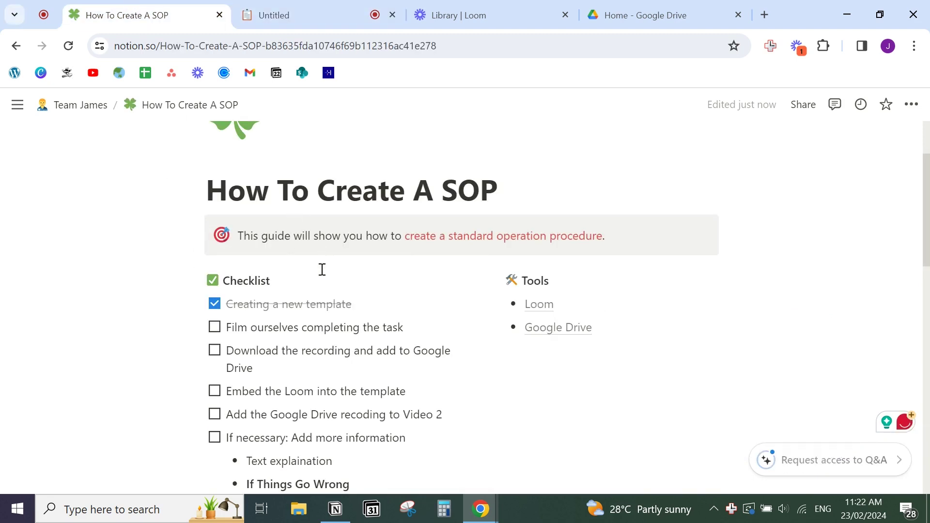
scroll(321, 270, "down", 2)
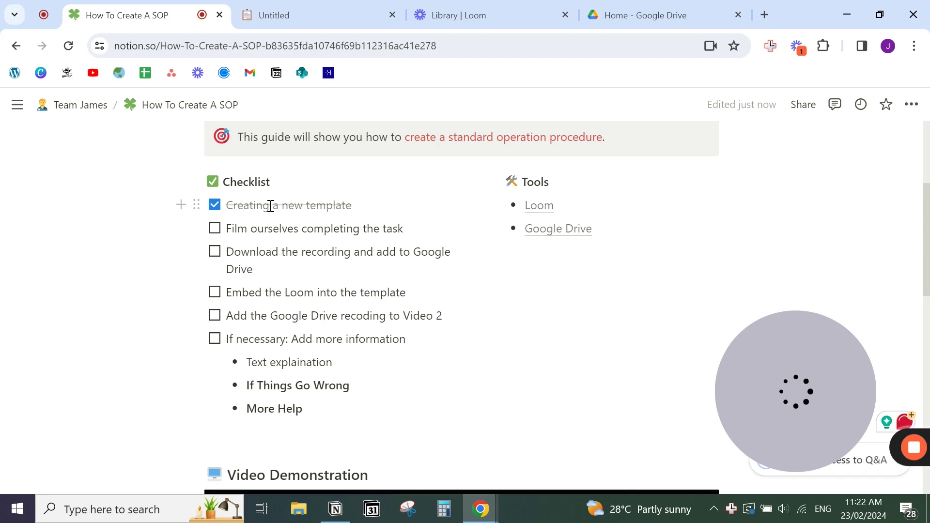
key("ctrl+Tab")
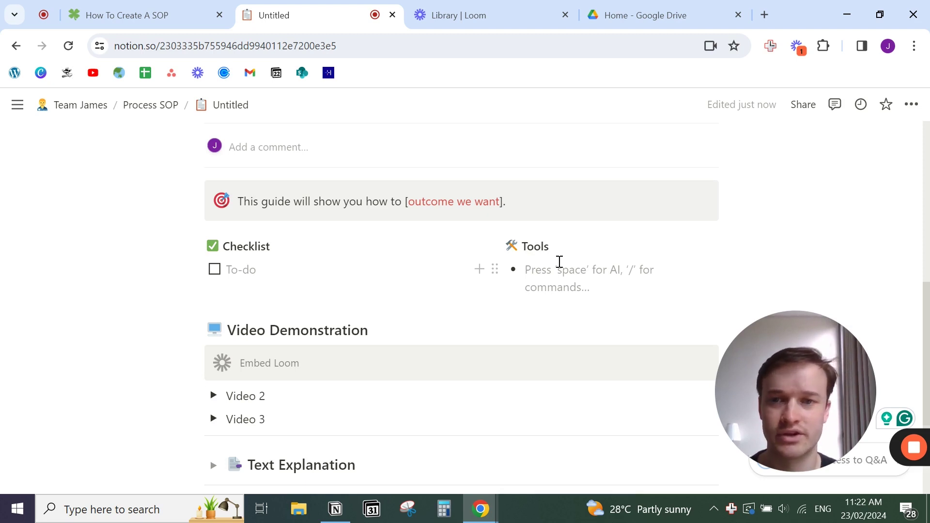
left_click(127, 15)
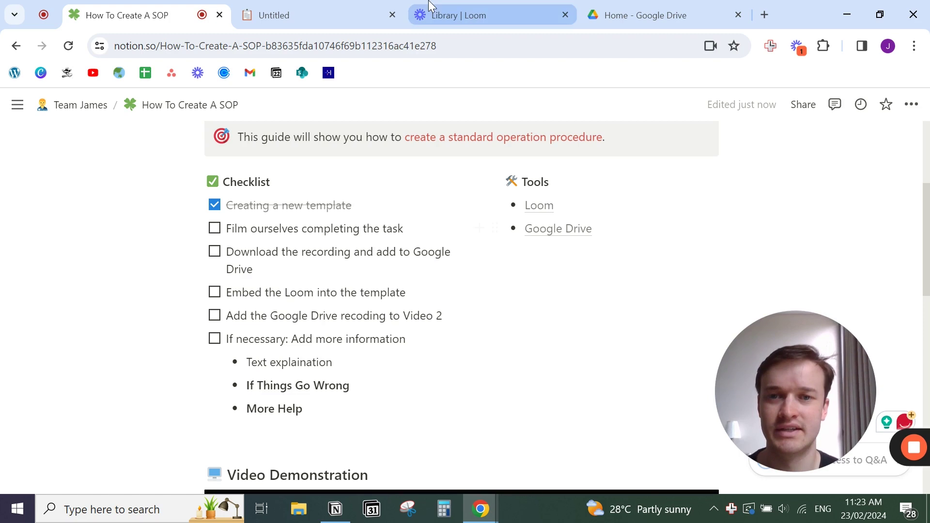
Step: Scroll through the blank SOP template, then return to the How To Create A SOP guide
left_click(342, 12)
scroll(264, 247, "down", 1)
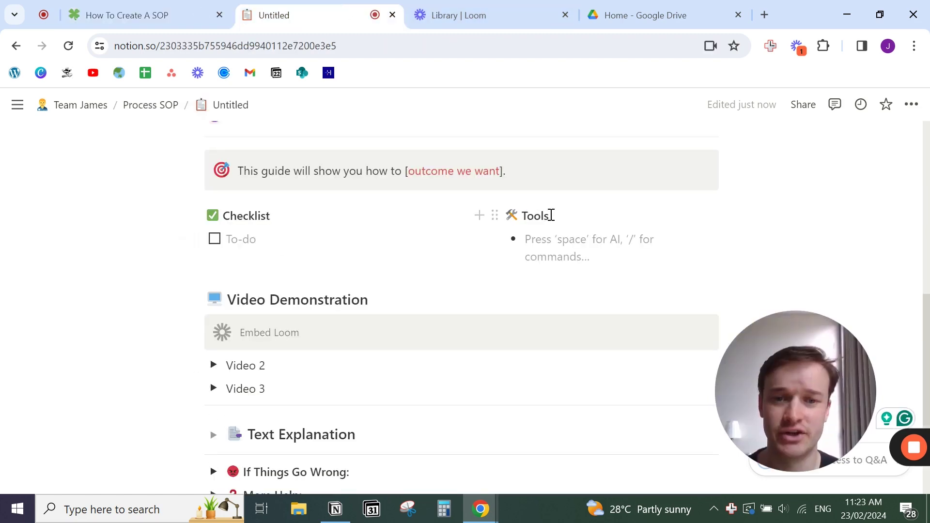
scroll(441, 255, "down", 2)
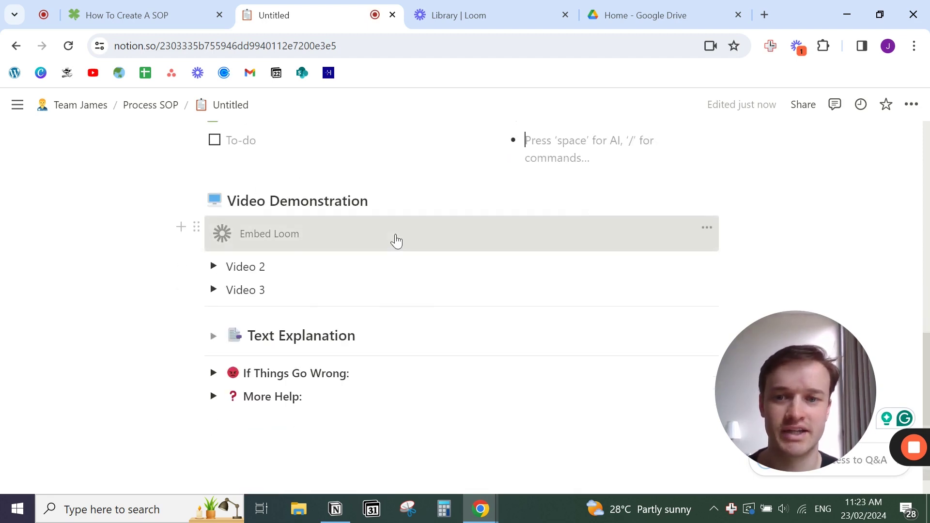
scroll(395, 241, "down", 1)
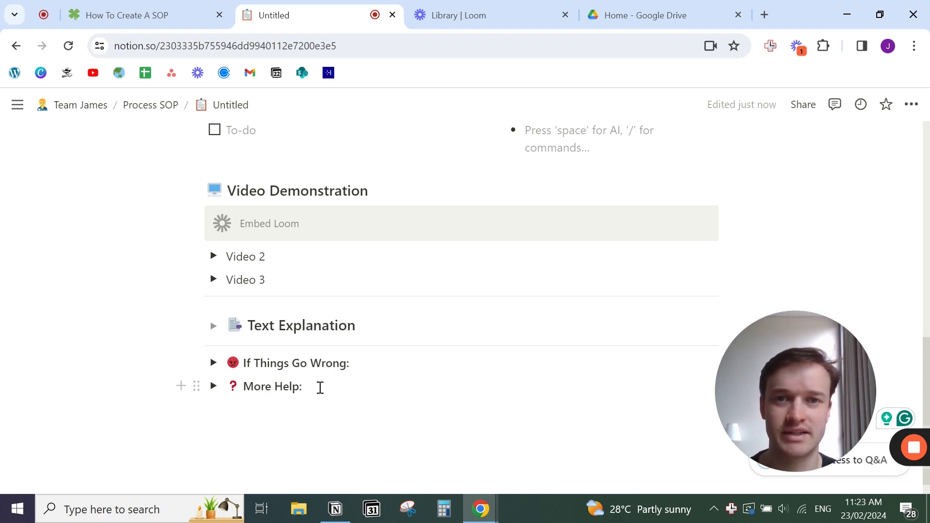
scroll(320, 388, "up", 3)
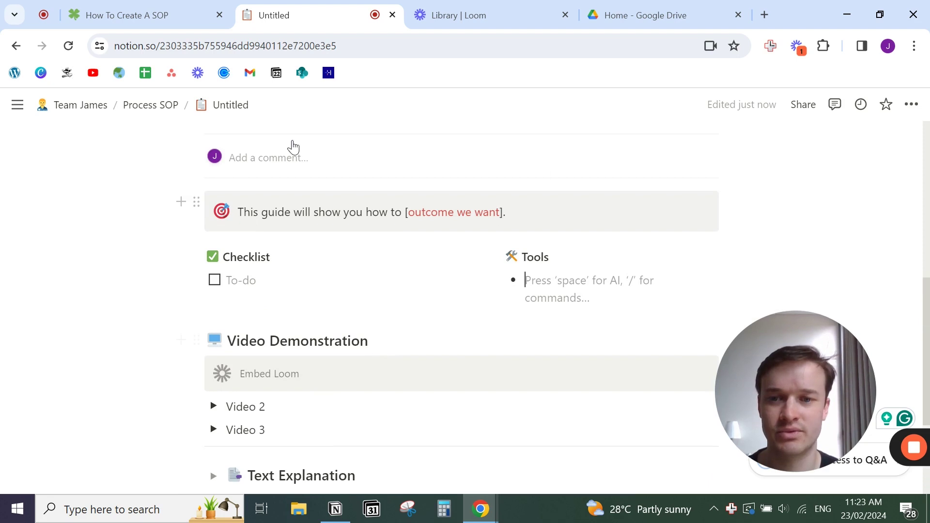
scroll(362, 343, "up", 2)
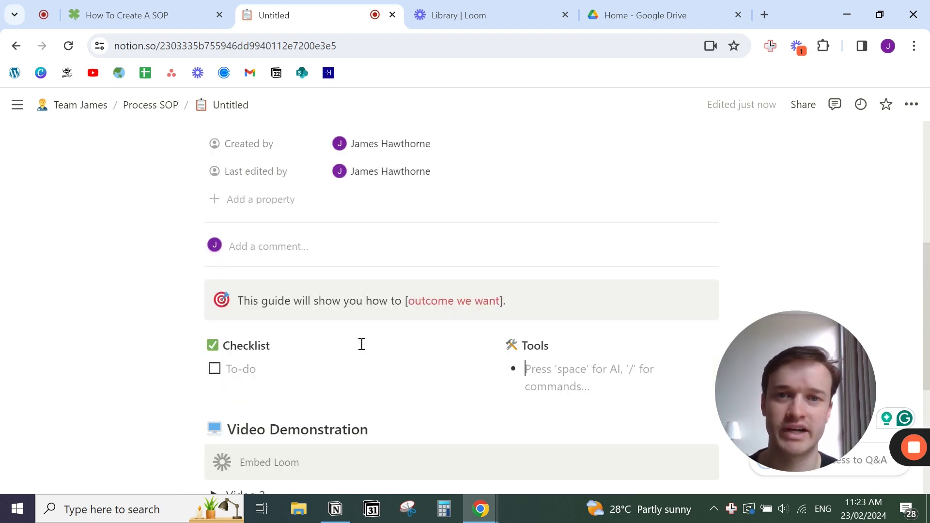
left_click(140, 15)
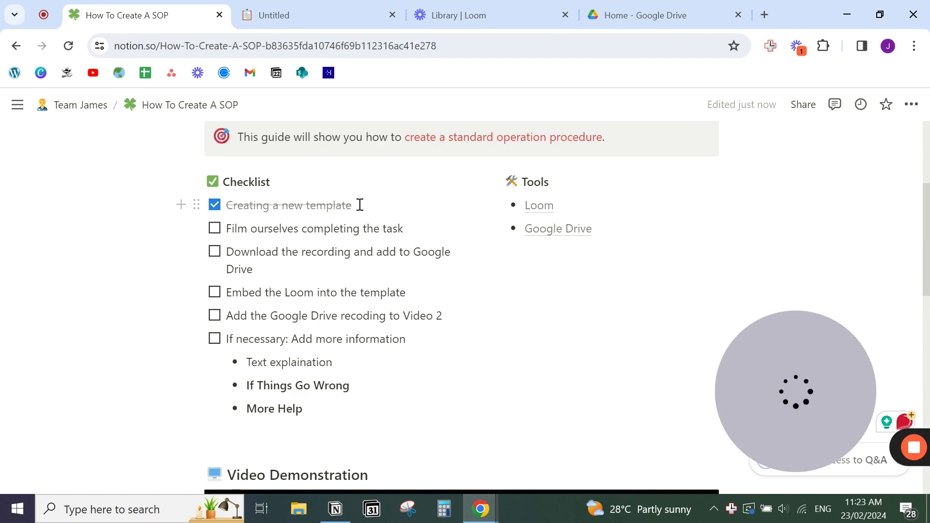
Step: Check off 'Film ourselves completing the task' on the SOP checklist
left_click(215, 228)
scroll(328, 255, "down", 1)
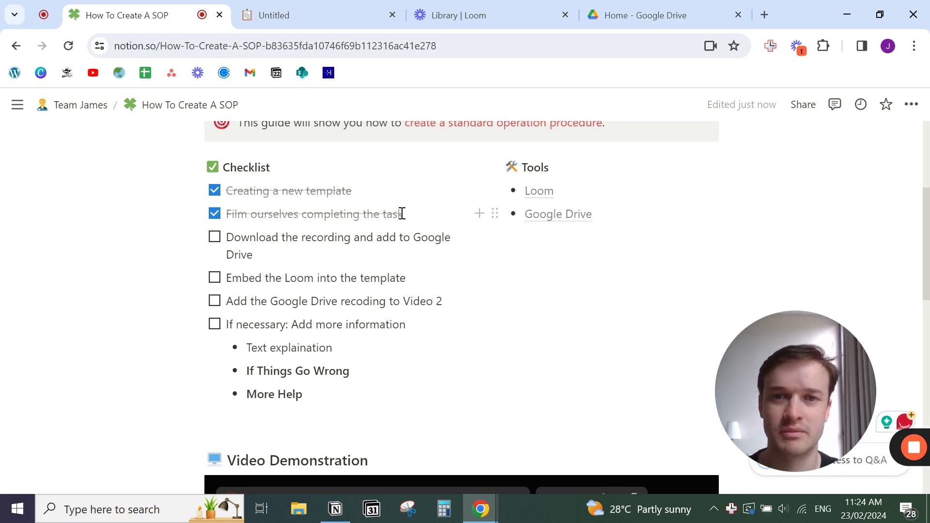
Step: Download the Loom video 'How to Create a Standard Operating Procedure' from the Loom library
left_click(442, 25)
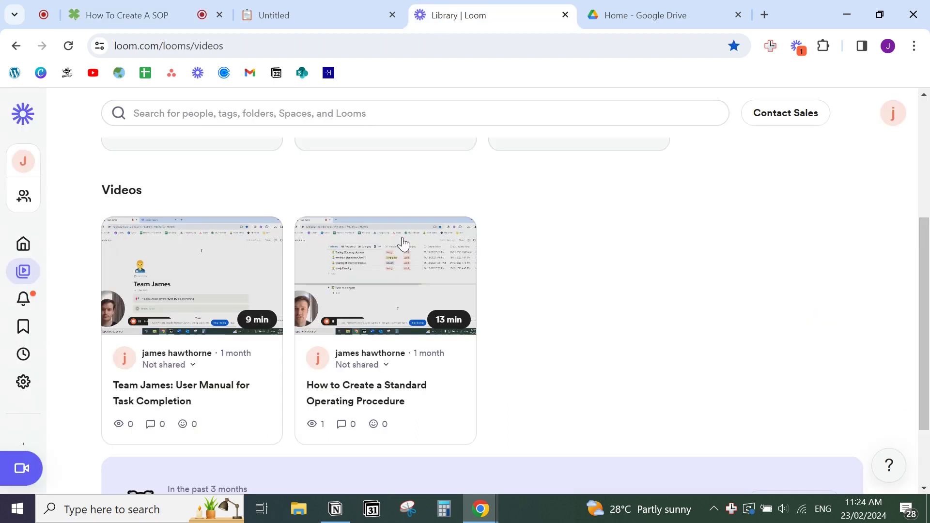
scroll(402, 243, "down", 2)
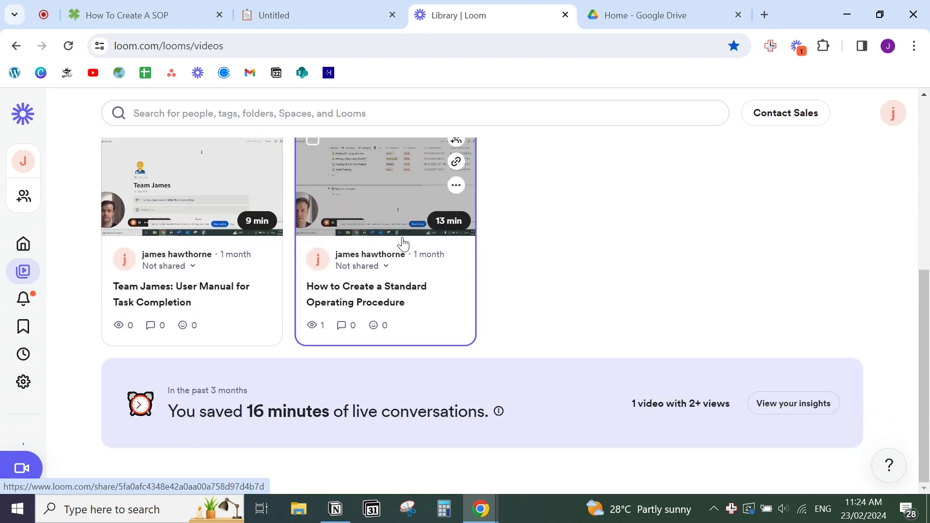
scroll(382, 211, "up", 1)
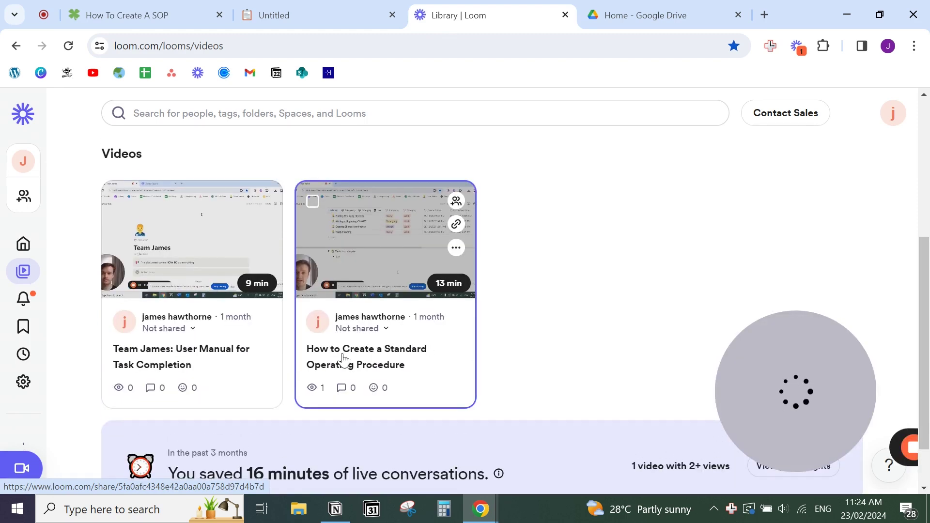
left_click(456, 248)
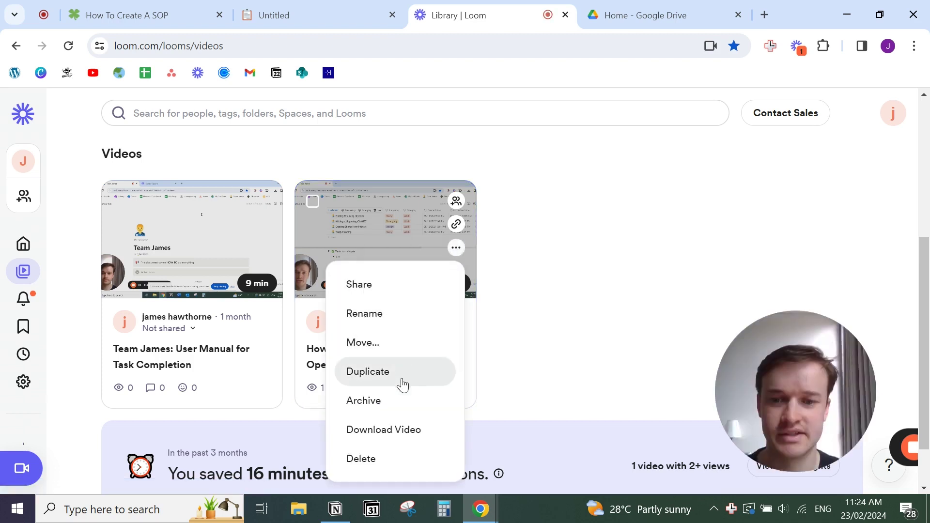
left_click(400, 429)
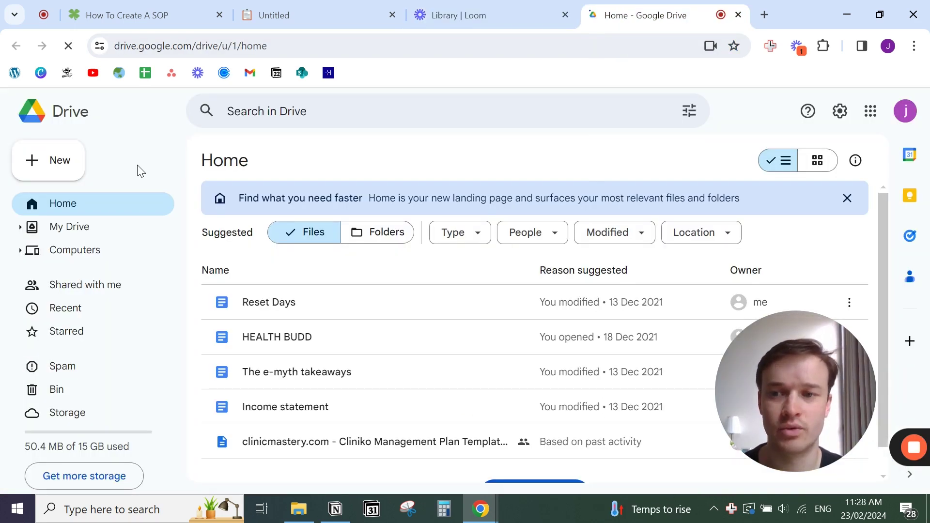
Step: Upload How to Create a Standard Operating Procedure.mp4 to Google Drive and copy its share link
left_click(54, 175)
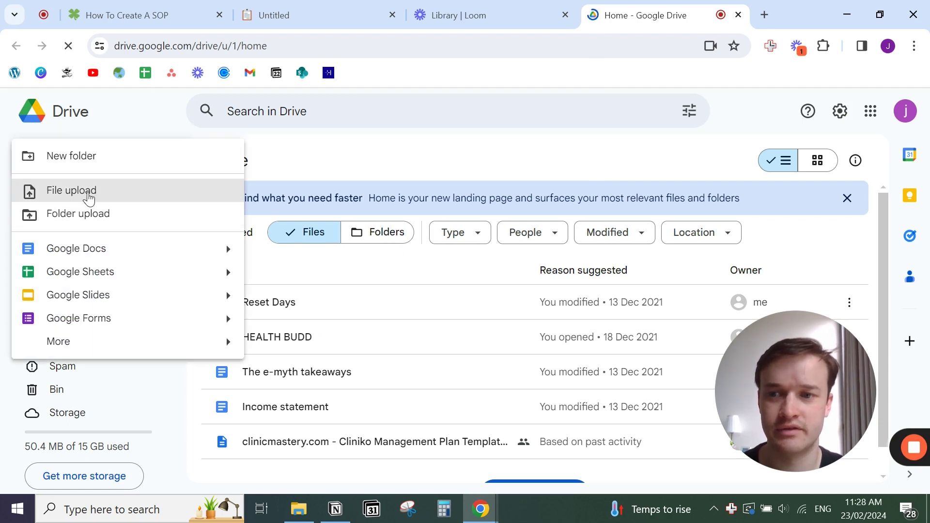
left_click(89, 198)
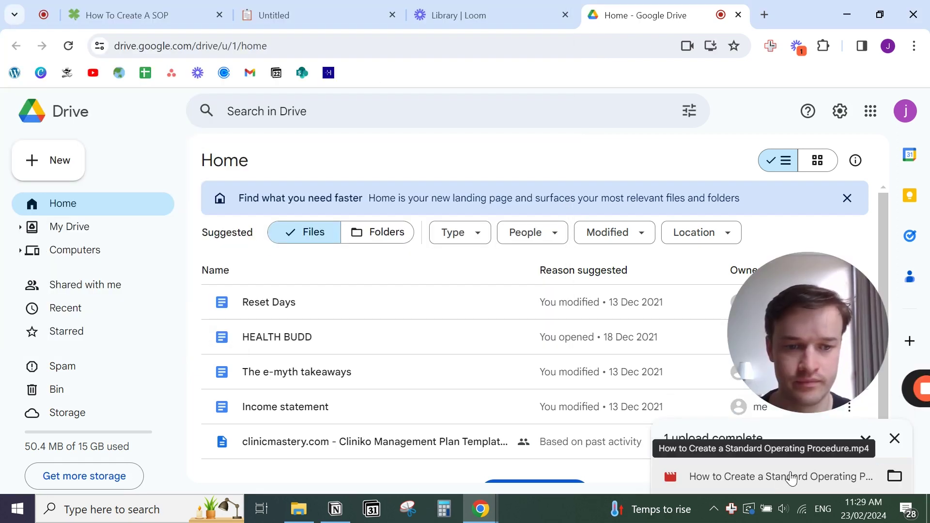
left_click(787, 478)
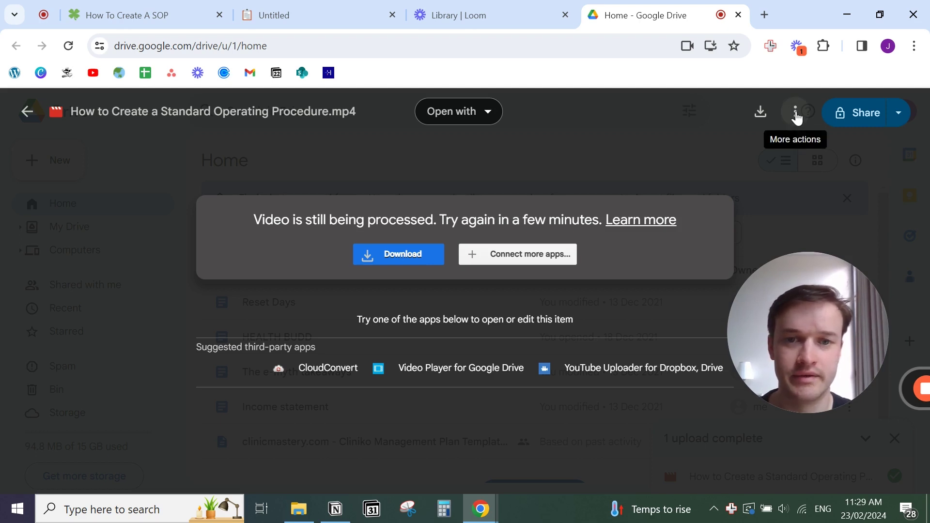
left_click(795, 113)
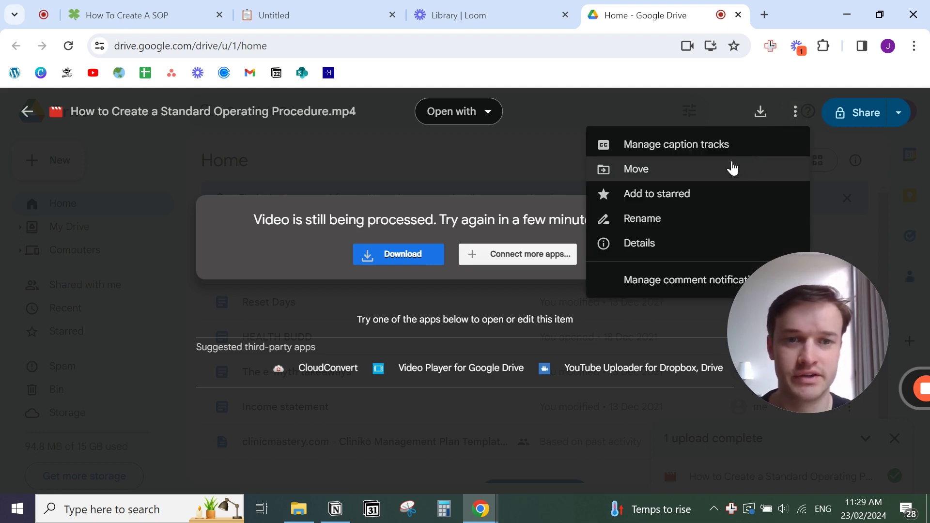
left_click(843, 112)
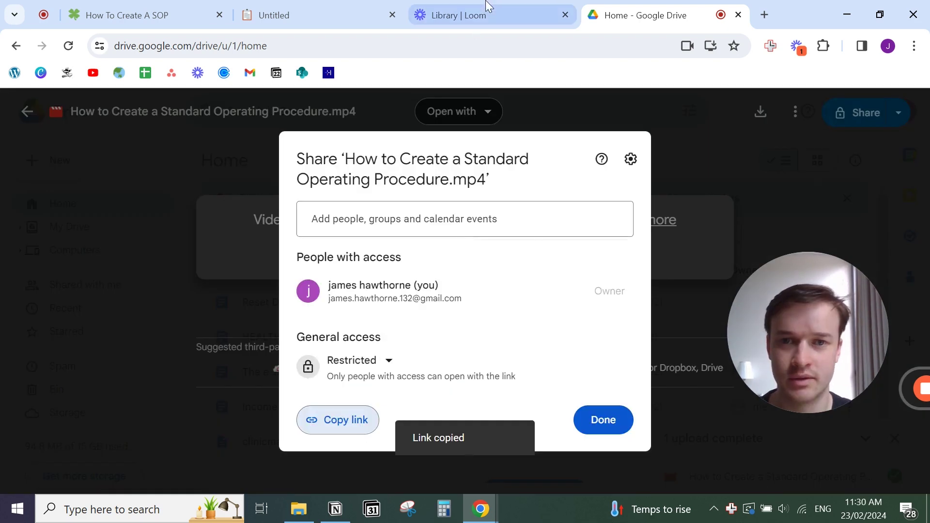
left_click(369, 9)
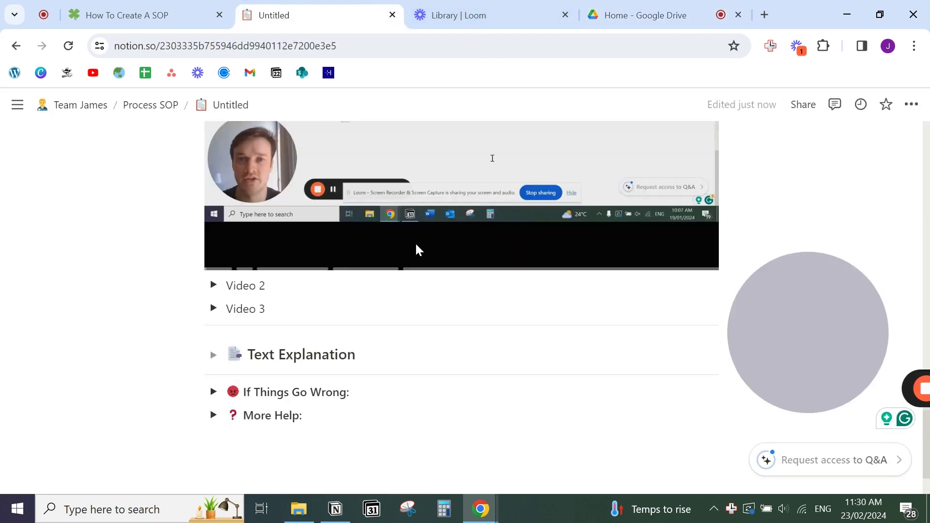
Step: Paste the Google Drive recording link as an embed under the Video 2 toggle
key("ctrl+v")
left_click(322, 270)
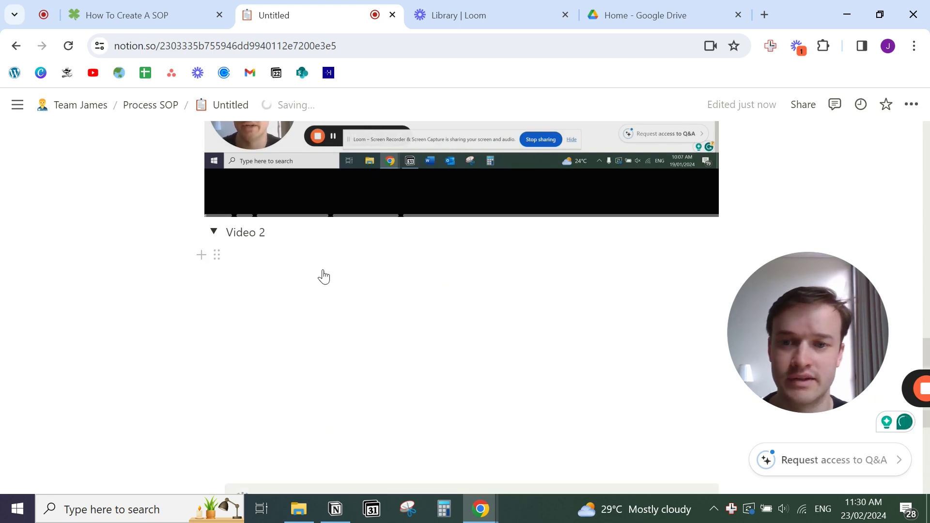
scroll(331, 313, "down", 1)
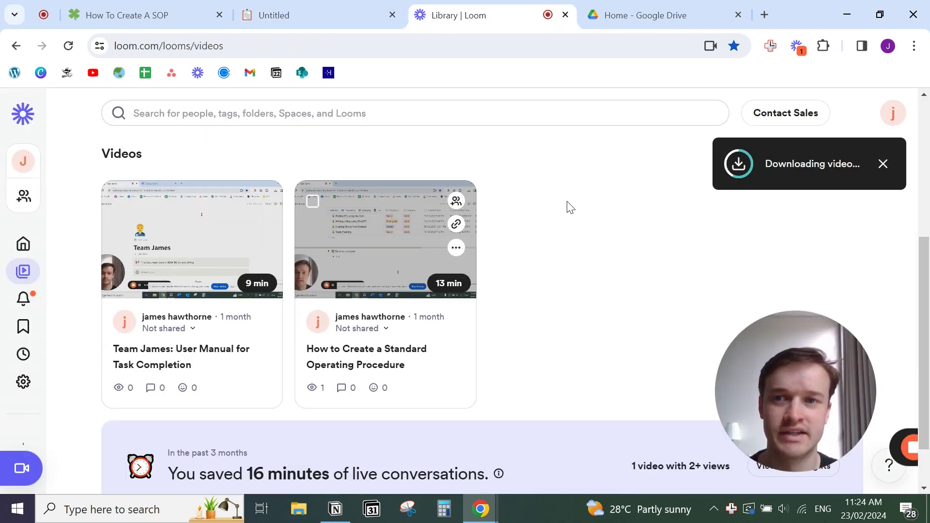
Step: Close the Google Drive tab and copy the SOP Loom video's share link
left_click(192, 9)
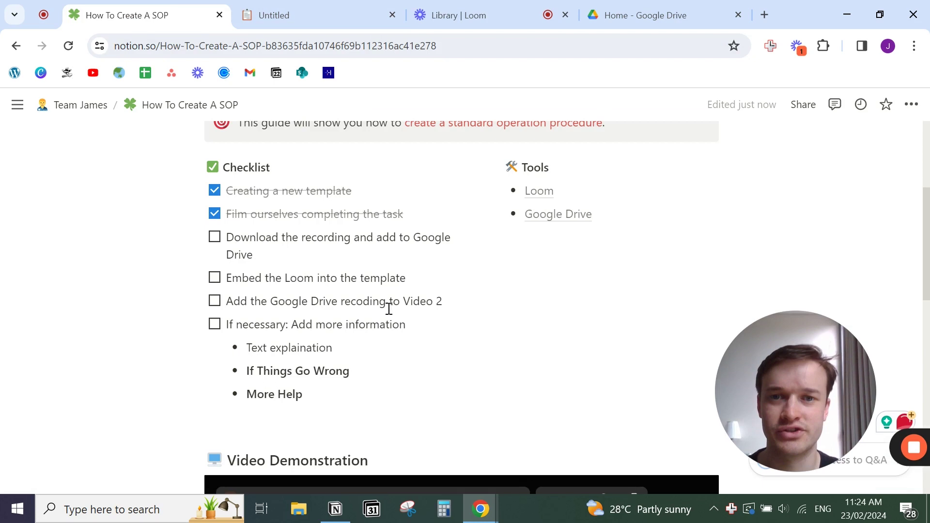
scroll(371, 300, "down", 1)
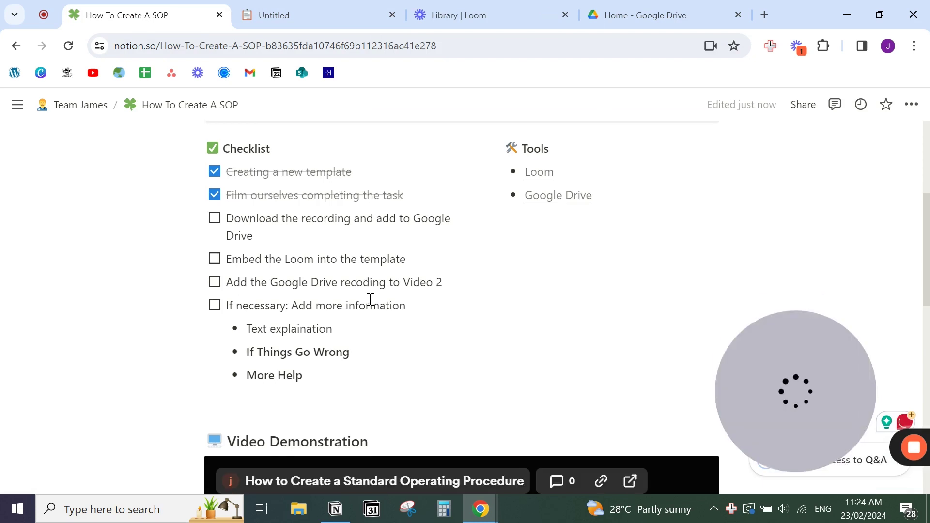
scroll(370, 300, "down", 5)
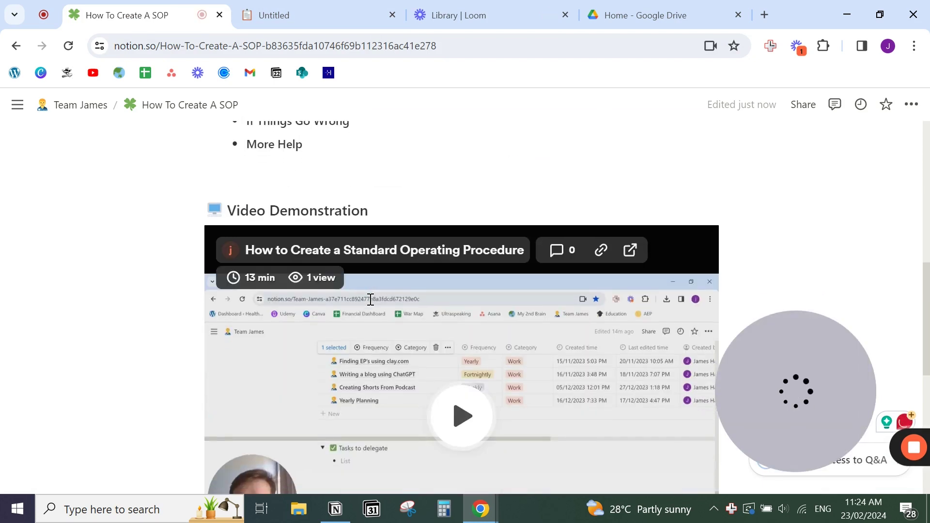
scroll(460, 315, "down", 3)
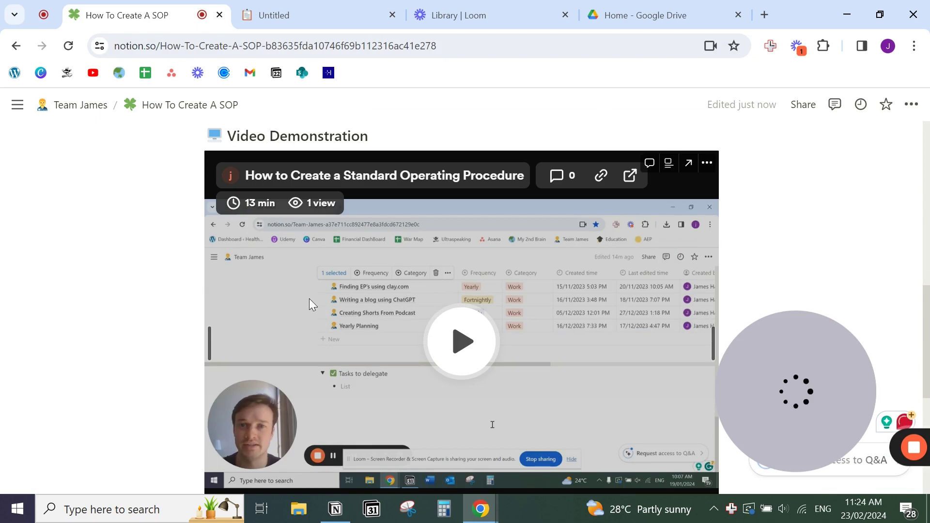
left_click(737, 15)
left_click(458, 15)
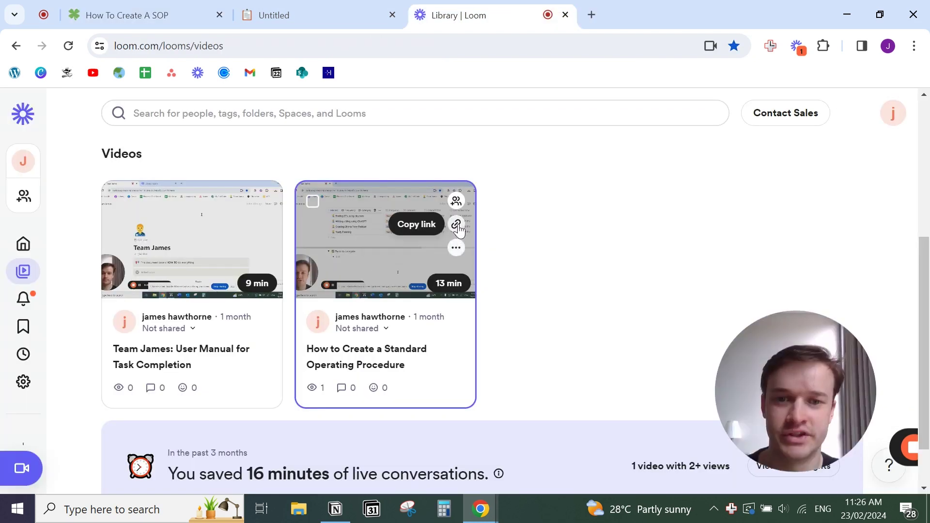
left_click(457, 226)
left_click(322, 10)
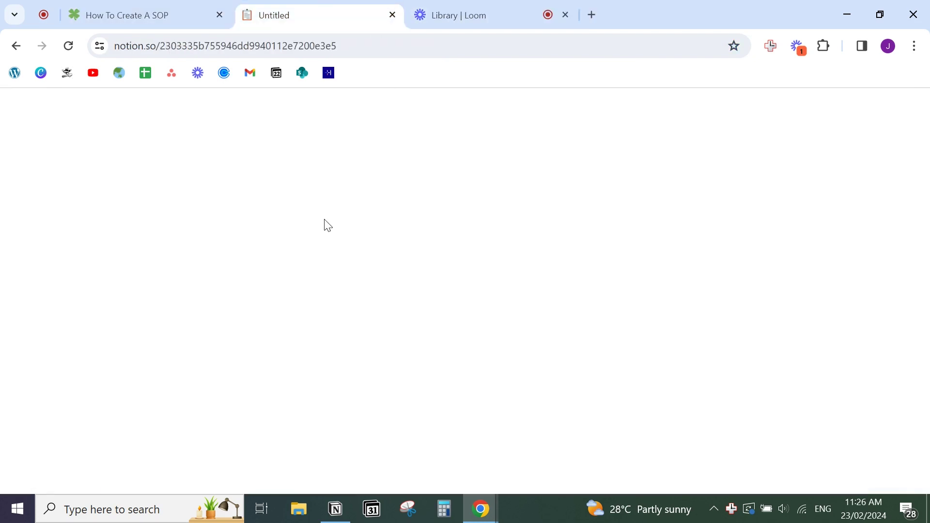
Step: Embed the copied Loom share link in the Embed Loom block under Video Demonstration
scroll(326, 226, "down", 5)
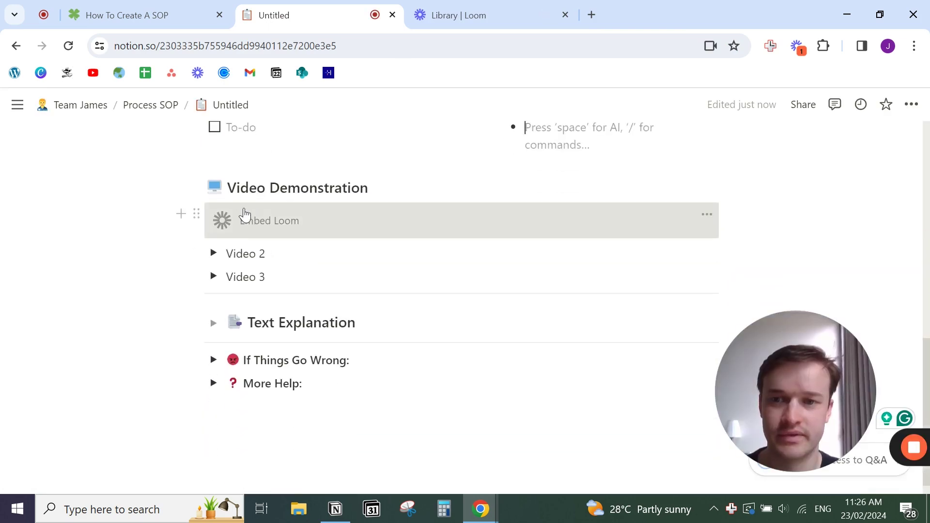
left_click(266, 223)
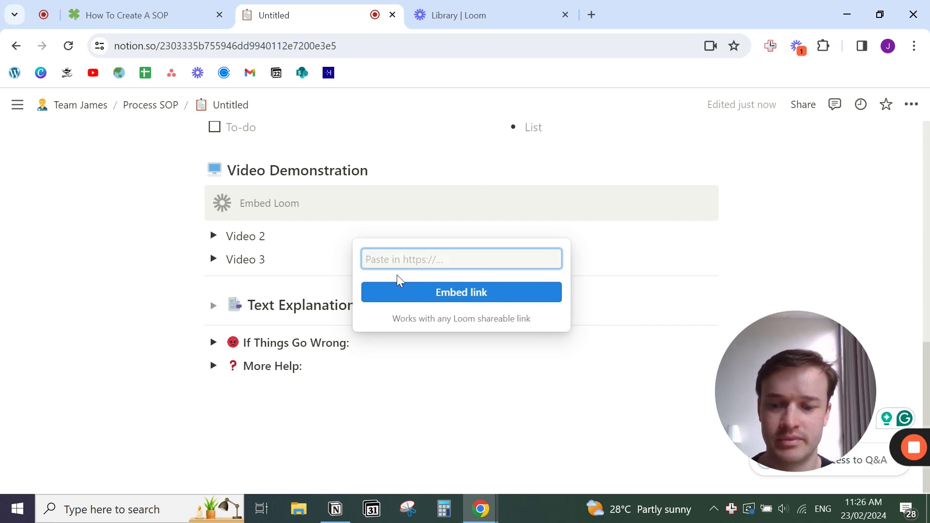
key("ctrl+v")
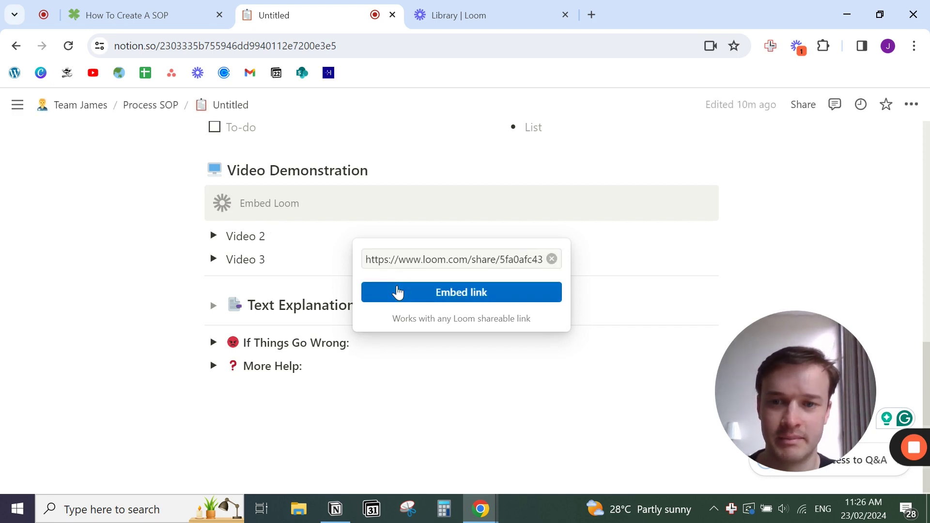
left_click(397, 290)
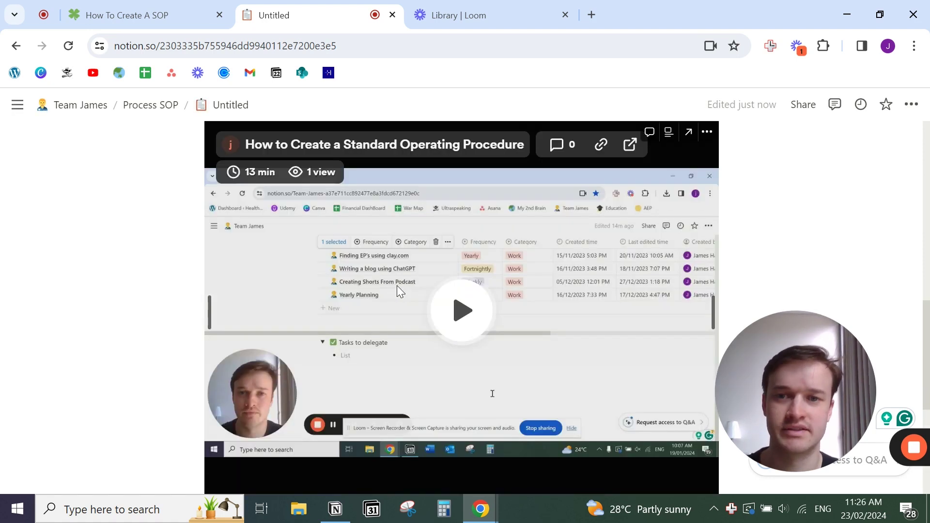
scroll(396, 286, "up", 1)
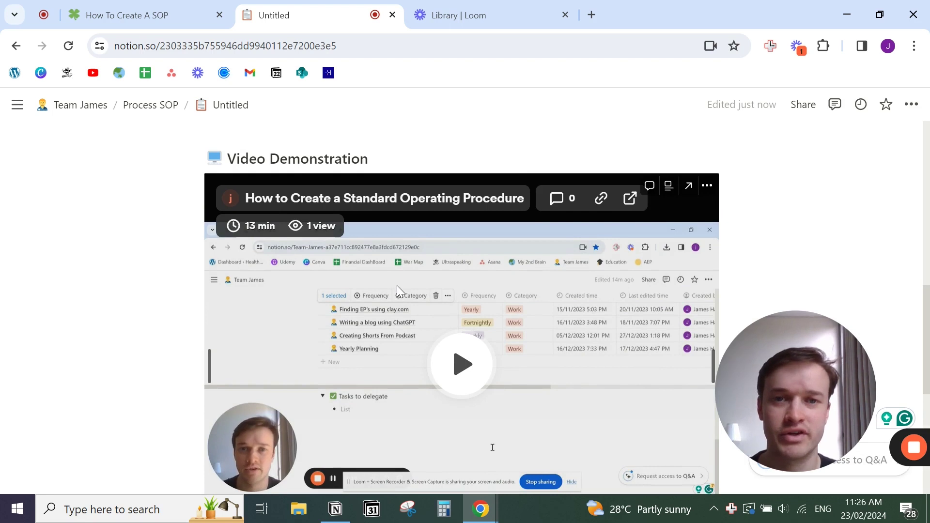
scroll(396, 286, "up", 4)
scroll(271, 239, "down", 1)
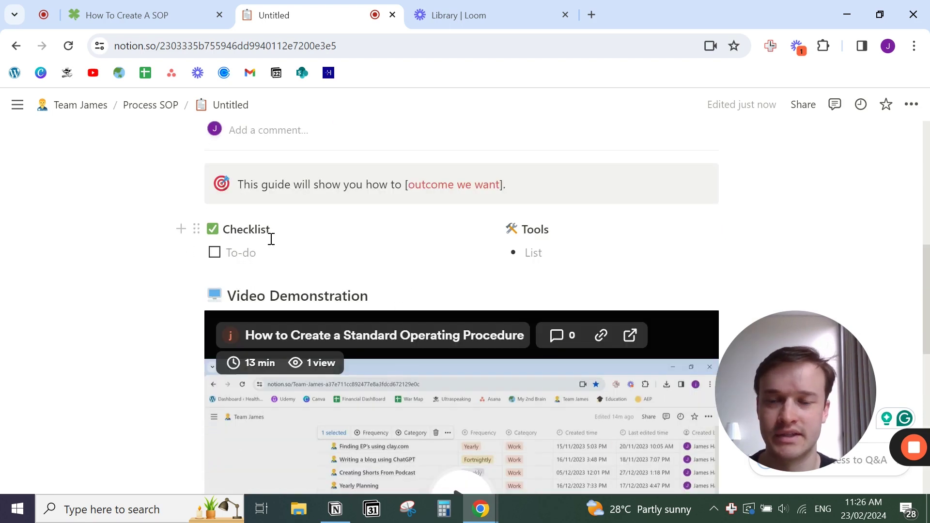
scroll(271, 239, "down", 3)
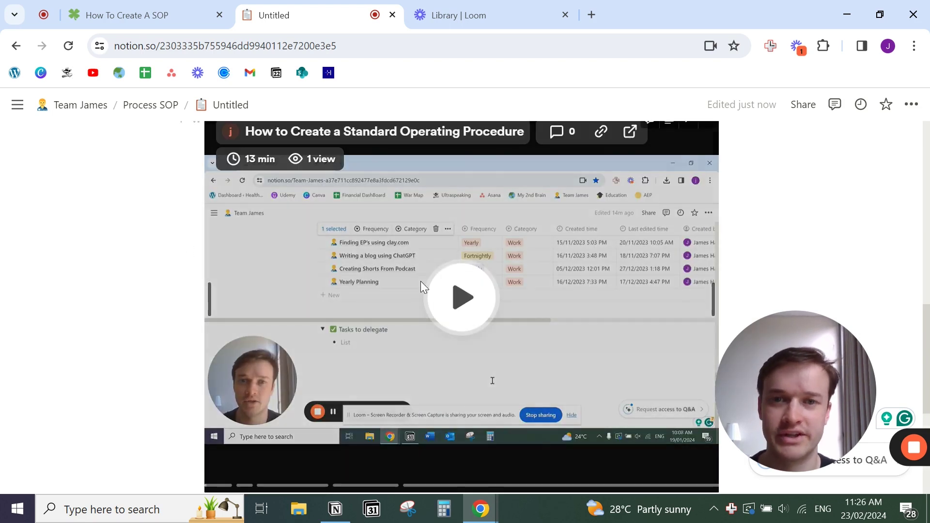
scroll(420, 280, "down", 1)
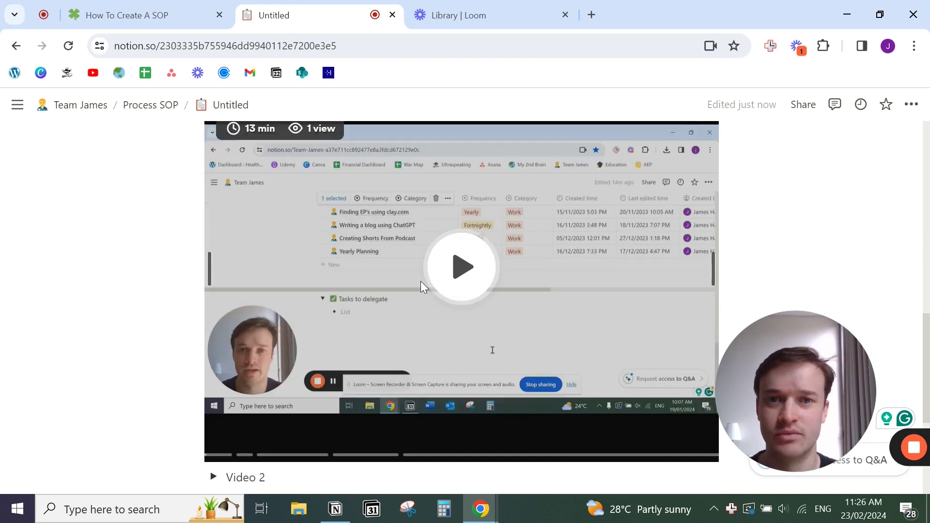
scroll(420, 281, "down", 3)
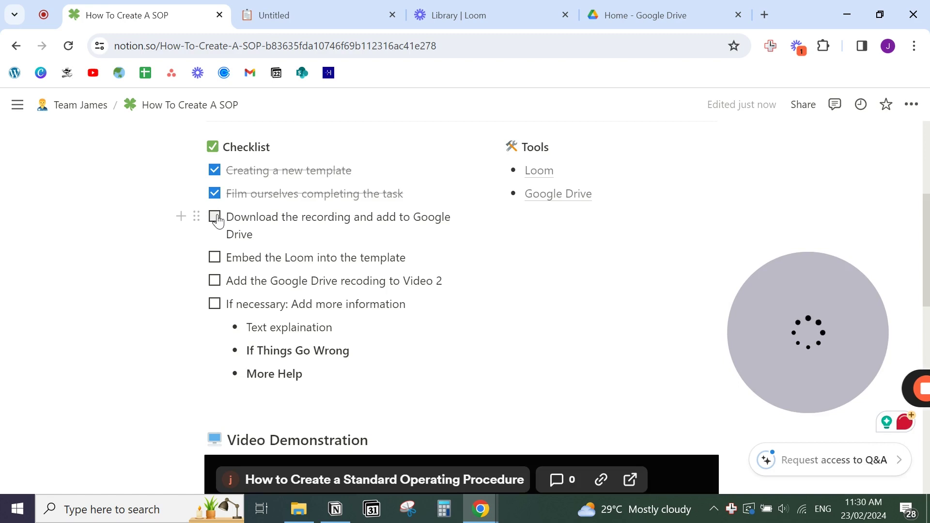
Step: Check off the download-to-Google-Drive, Loom embed and Drive-recording-in-Video-2 tasks
left_click(216, 219)
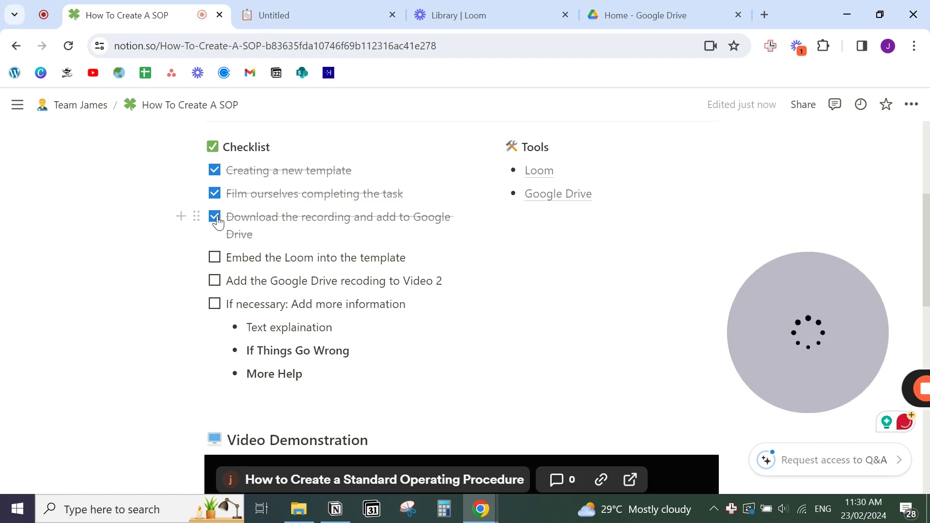
left_click(215, 260)
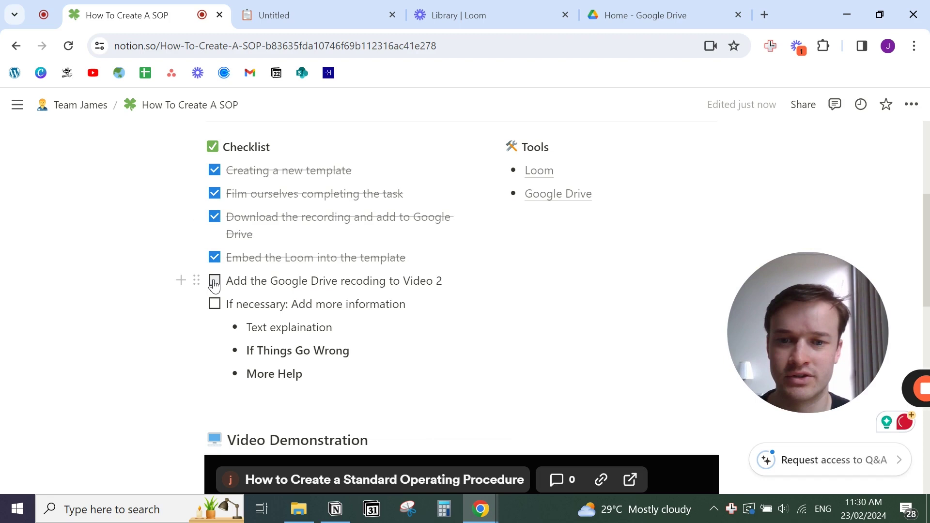
scroll(335, 288, "down", 10)
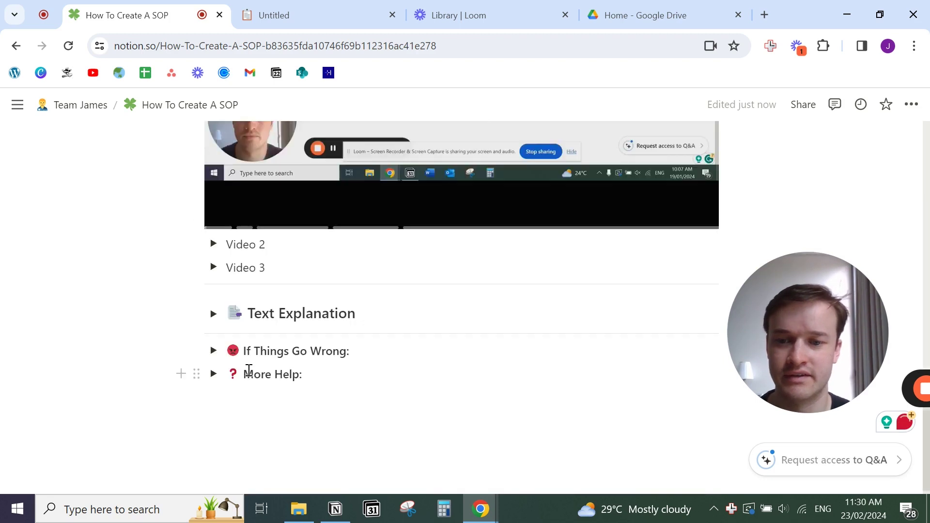
scroll(302, 263, "up", 6)
scroll(302, 263, "up", 4)
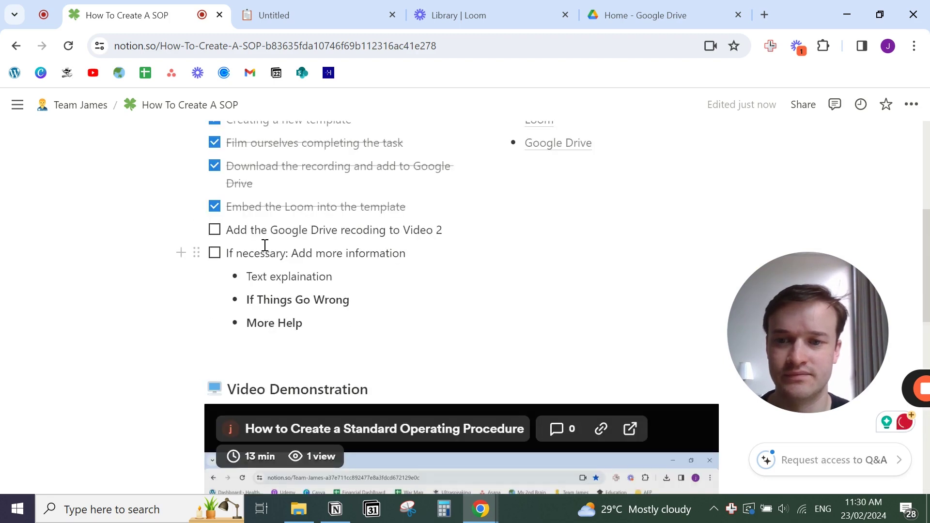
left_click(214, 229)
scroll(275, 255, "down", 1)
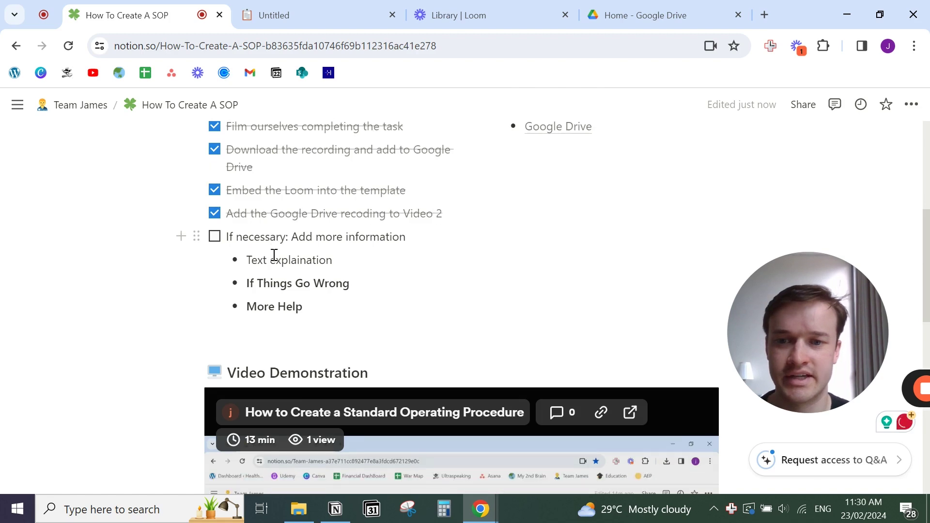
scroll(360, 238, "down", 5)
scroll(360, 238, "down", 5)
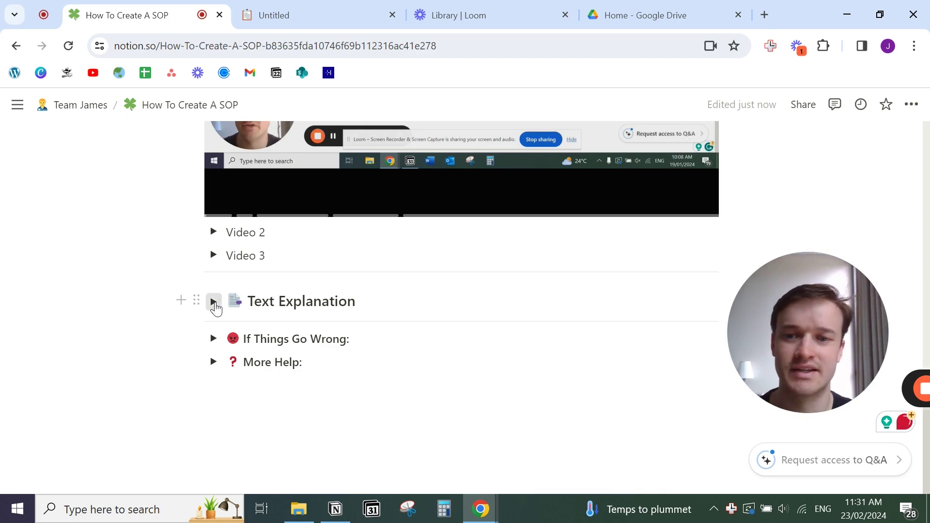
Step: Expand the Text Explanation, If Things Go Wrong and More Help toggles on the SOP guide
left_click(213, 301)
scroll(285, 327, "down", 1)
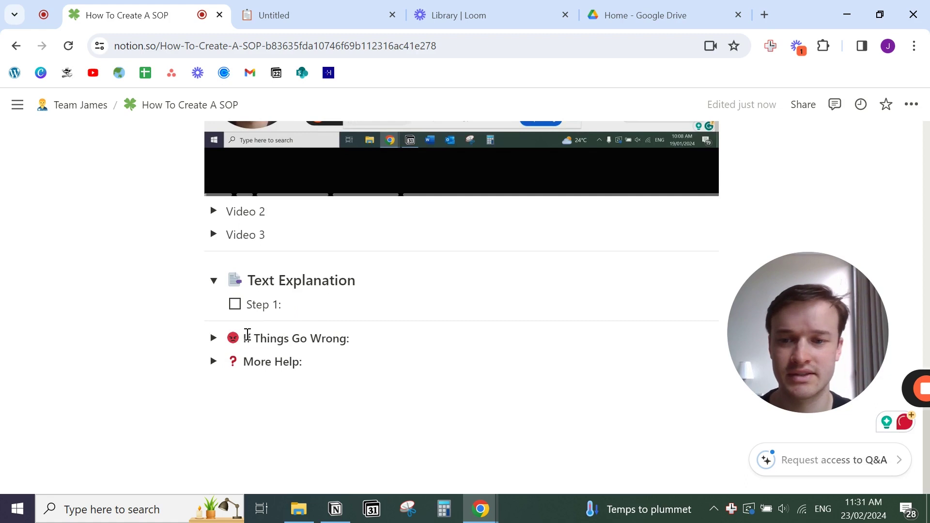
left_click(213, 338)
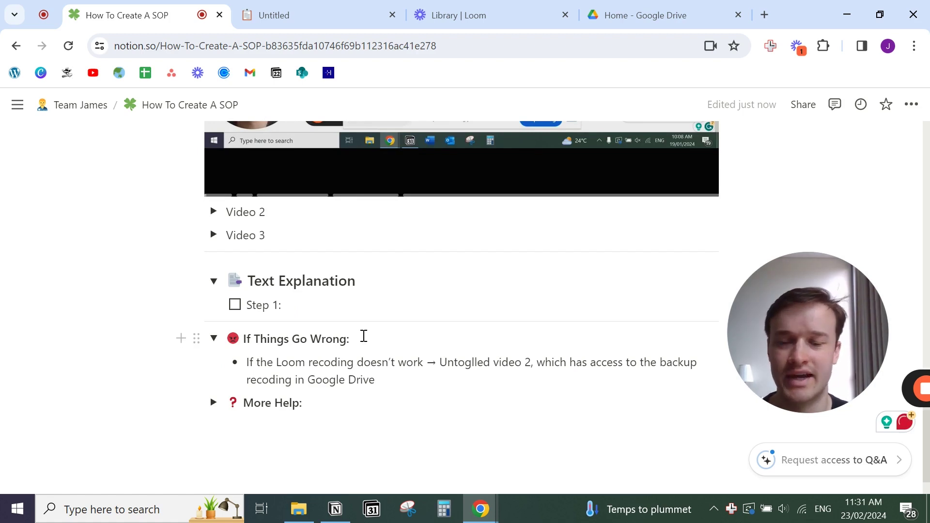
scroll(364, 336, "down", 1)
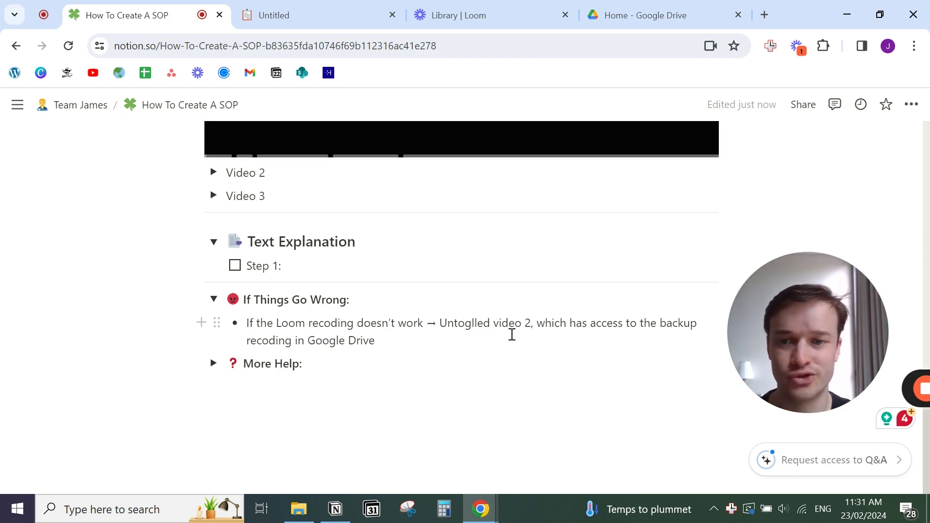
left_click(214, 364)
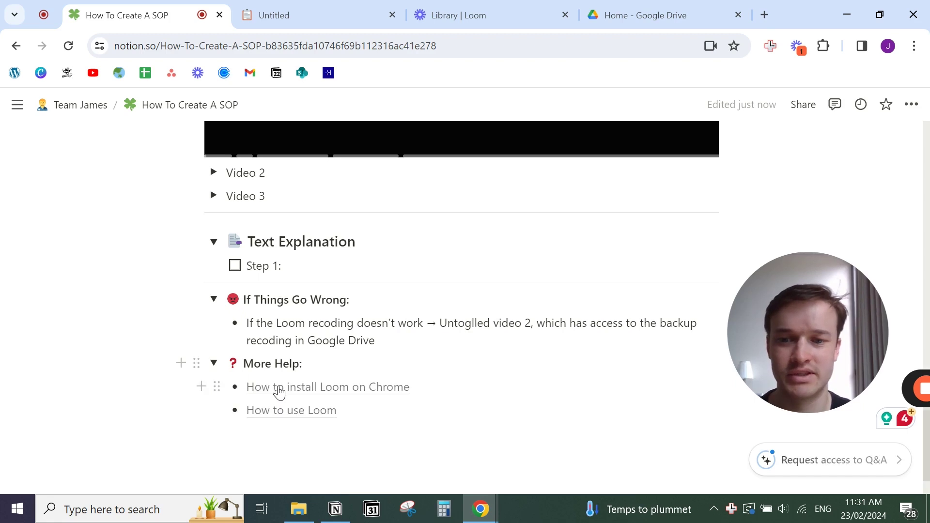
mouse_move(283, 399)
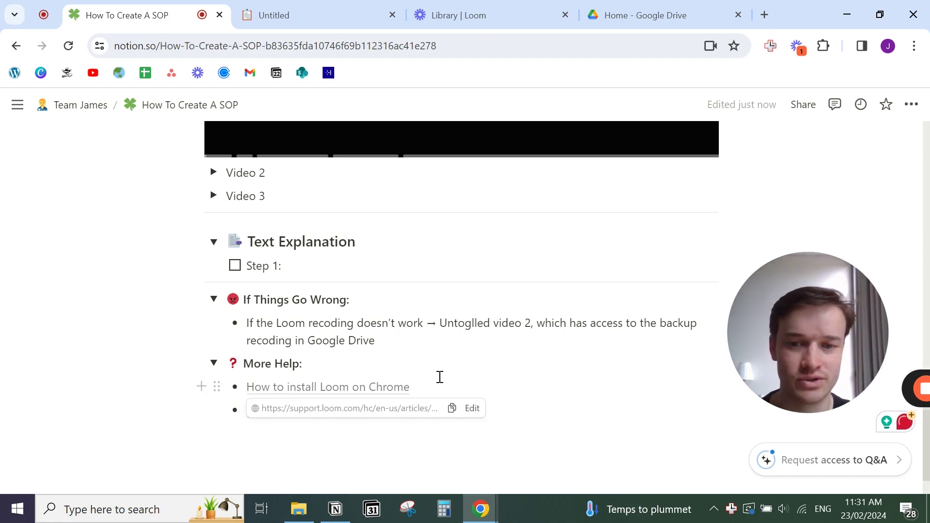
scroll(445, 372, "down", 1)
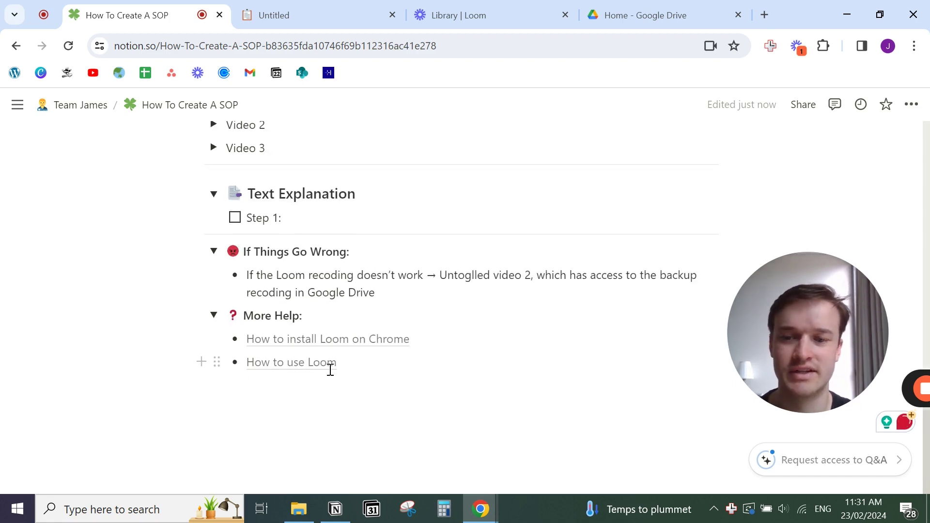